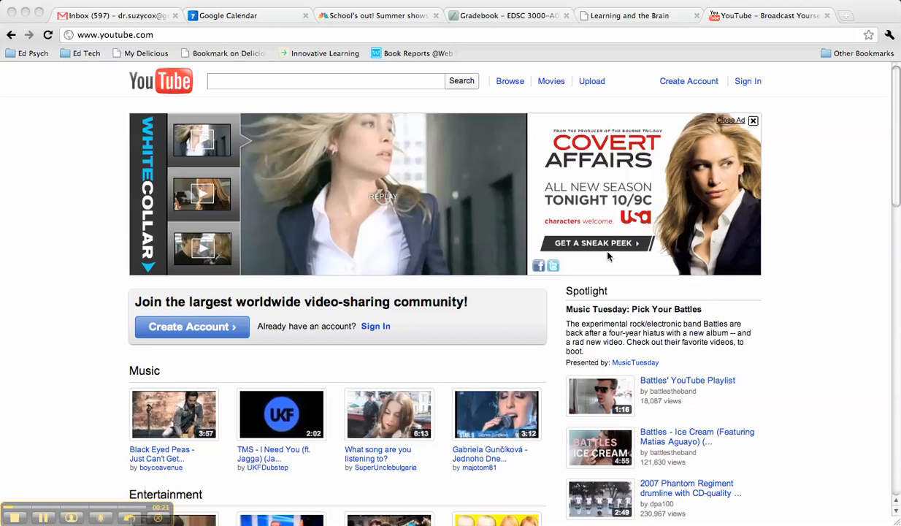
Sign in with the Google account and go to the video upload page.
left_click(745, 81)
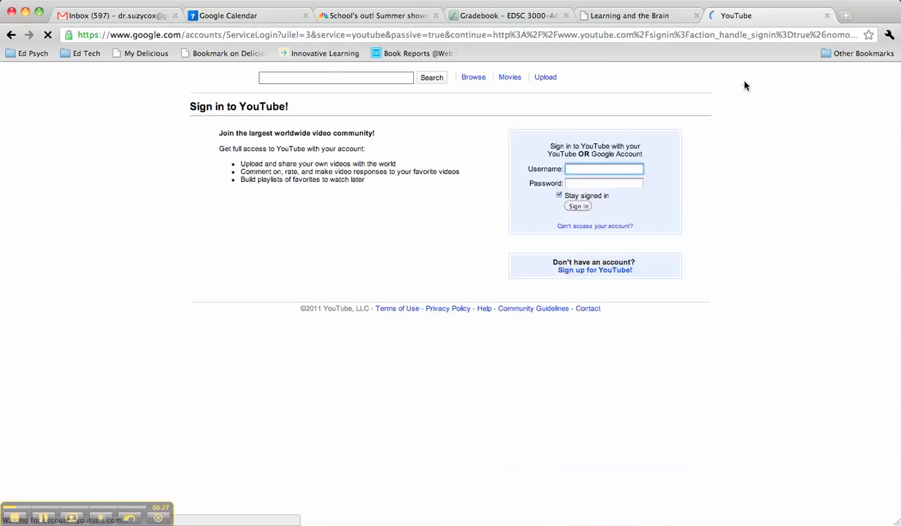
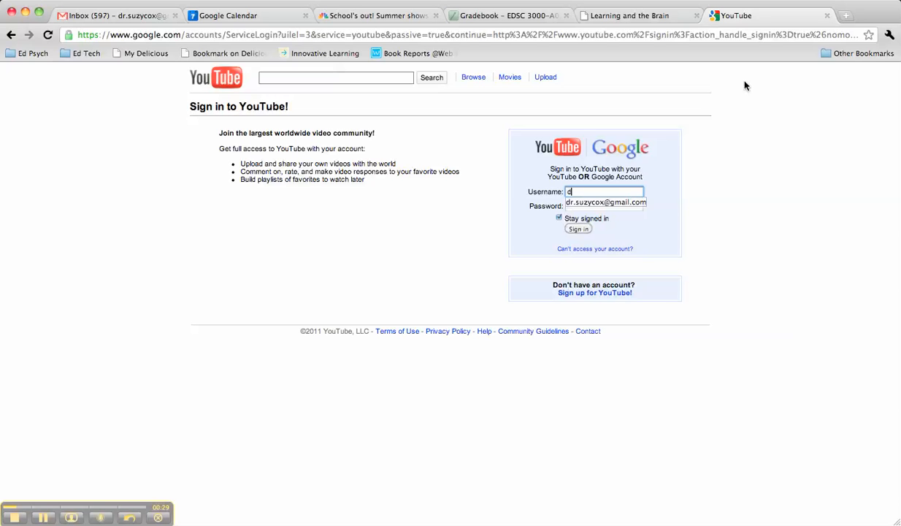
key("Tab")
type("•••••••")
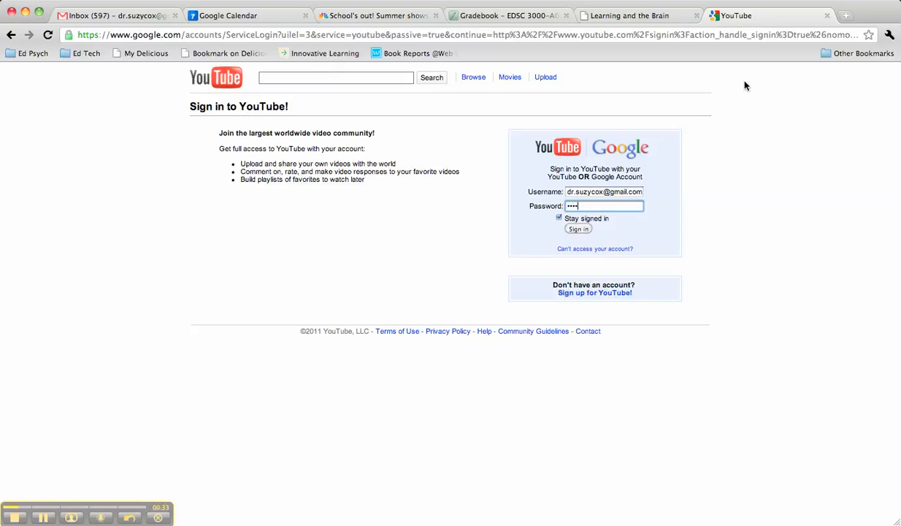
type("•")
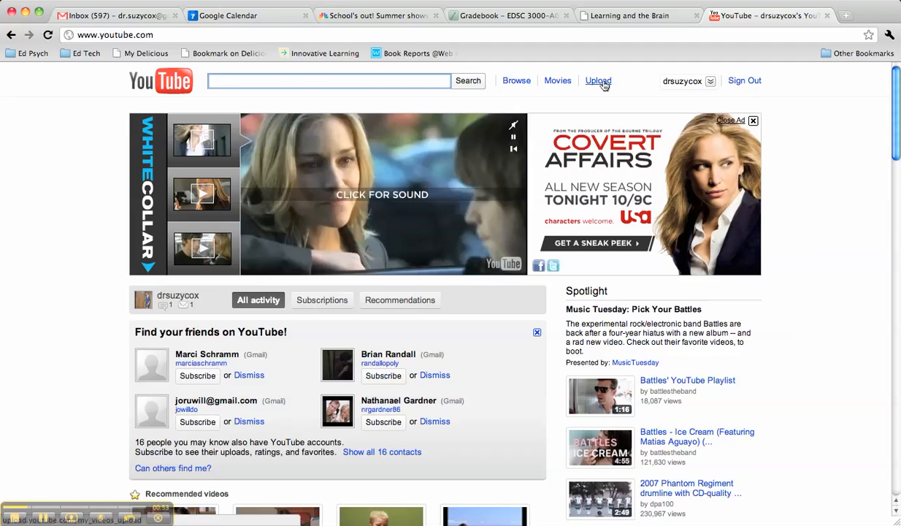
left_click(600, 81)
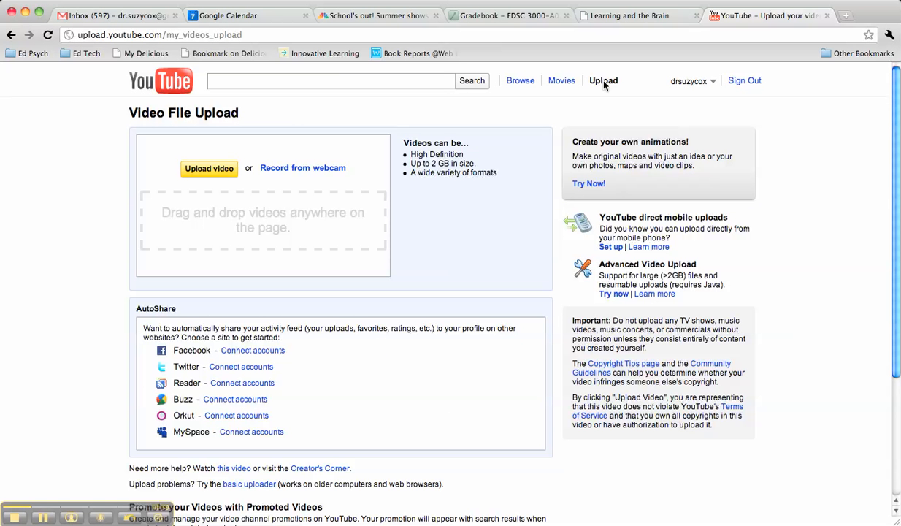
Choose VID00006.MP4 from the Videos folder and begin uploading it.
left_click(210, 169)
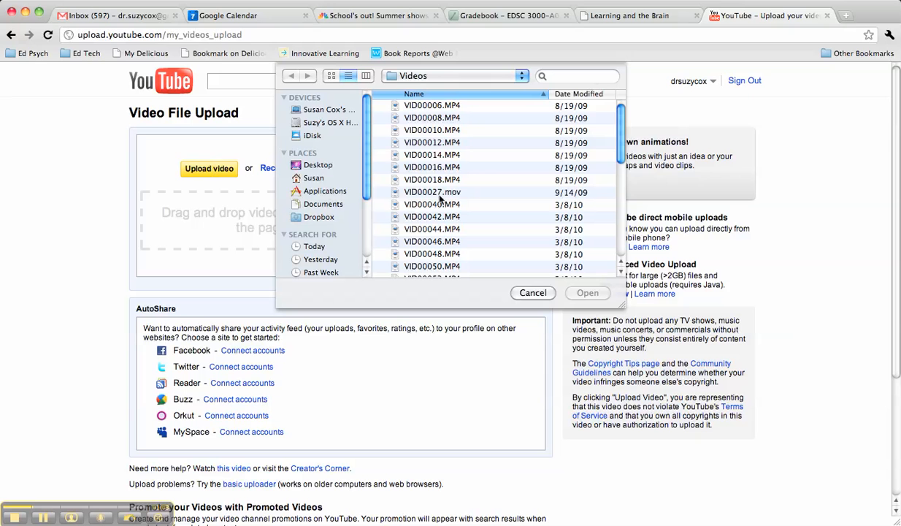
left_click(438, 107)
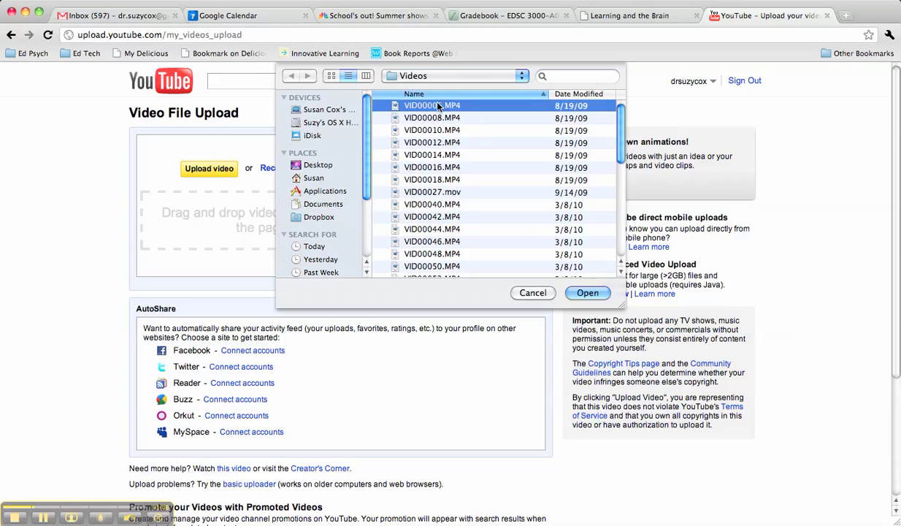
left_click(587, 293)
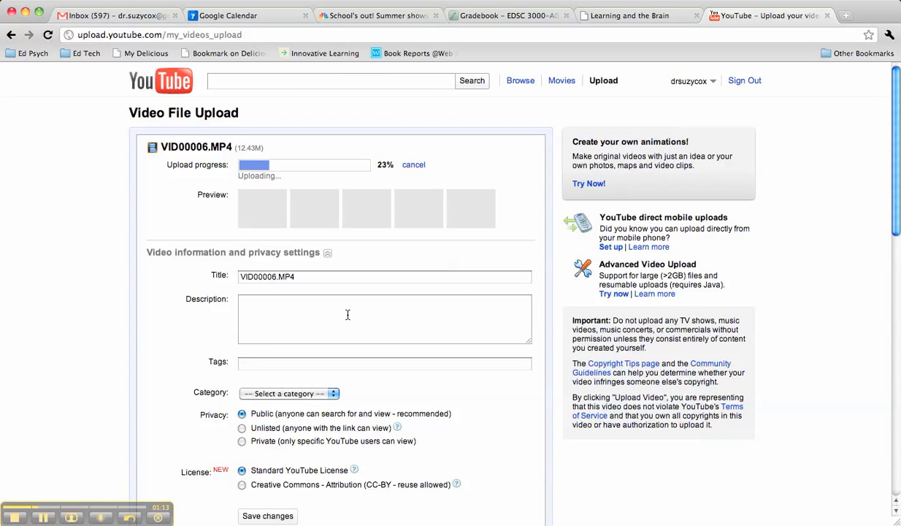
Replace the file-name title with '5 Components of Fitness Vidcast' and describe it as 'Vidcast for my Health class students'.
left_click(240, 276)
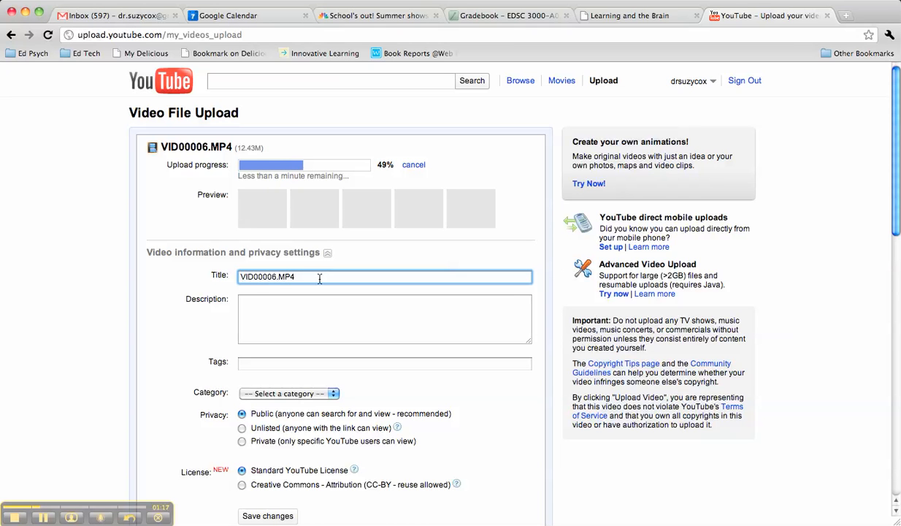
left_click_drag(320, 276, 233, 267)
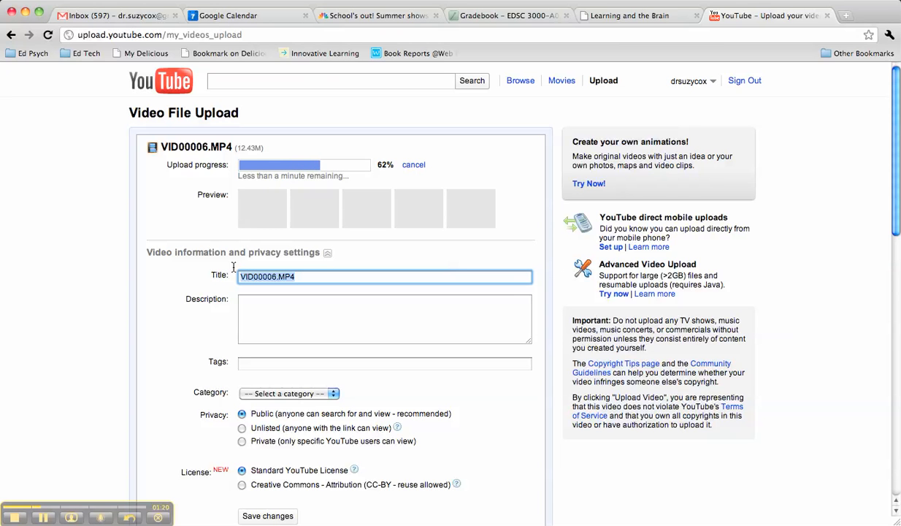
type("5 ")
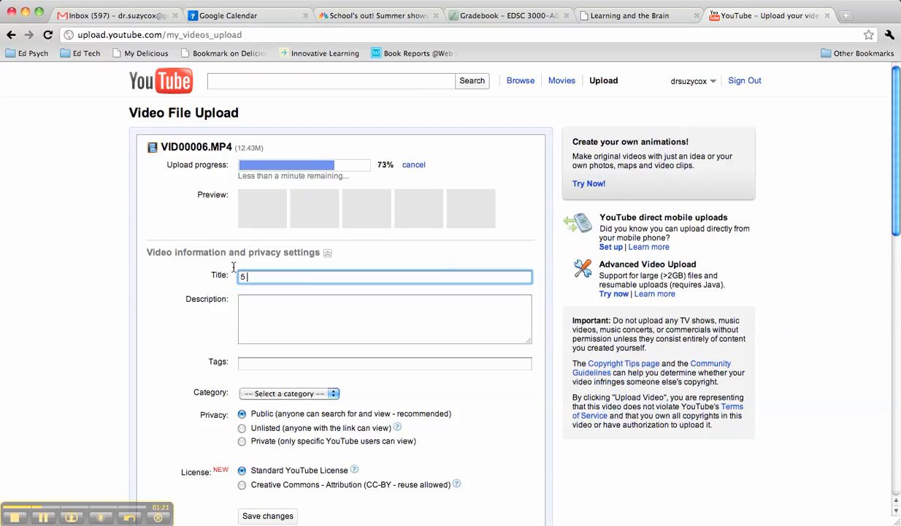
type("Component")
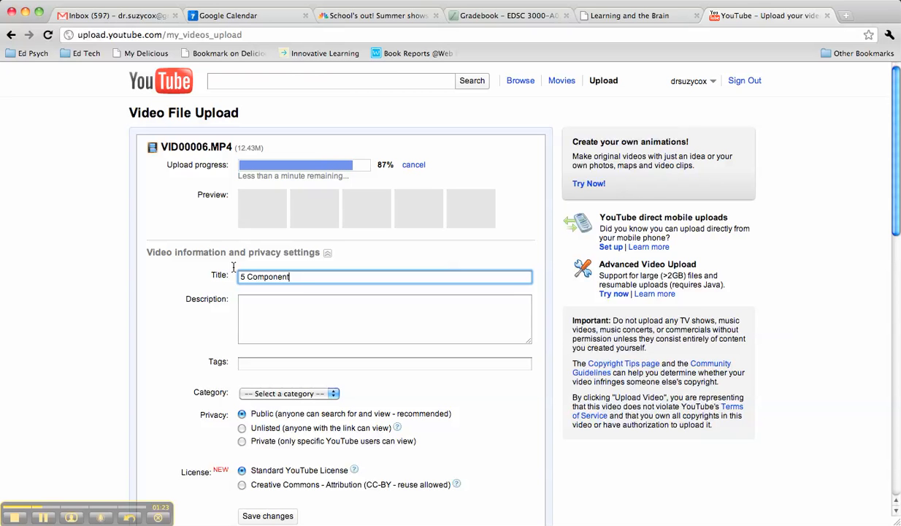
type("s of Fitne")
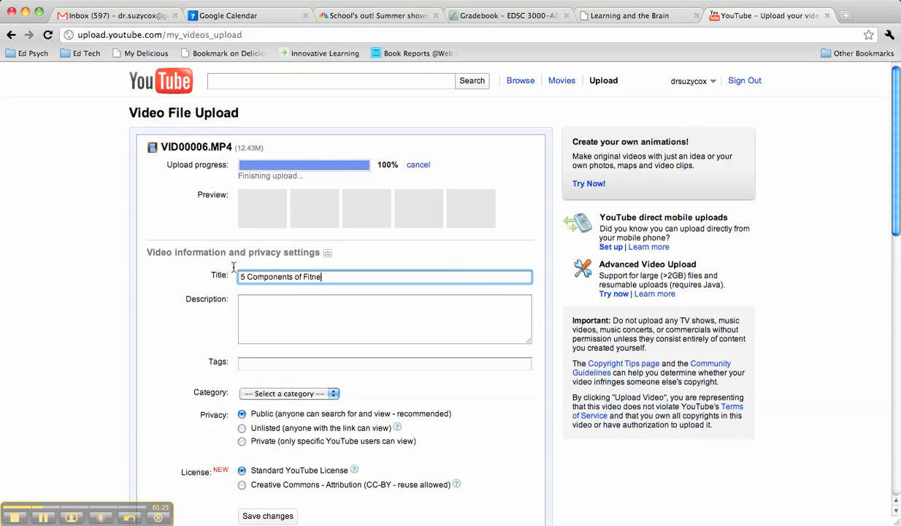
type("ss Vidcas")
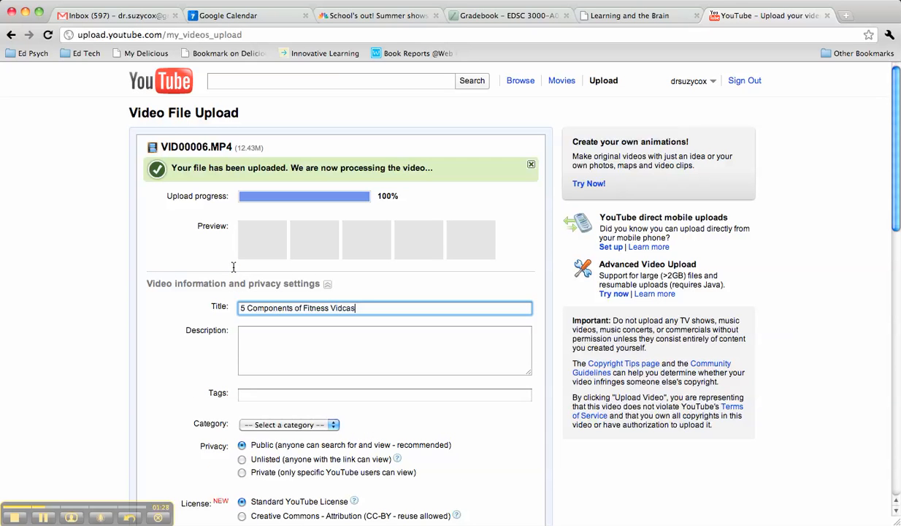
type("t")
left_click(250, 355)
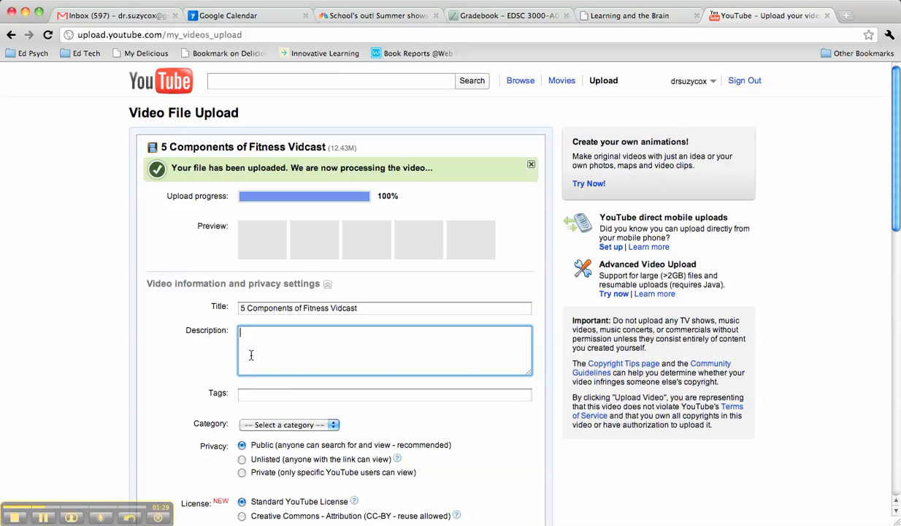
type("Vidcast fo")
type("r my Healt")
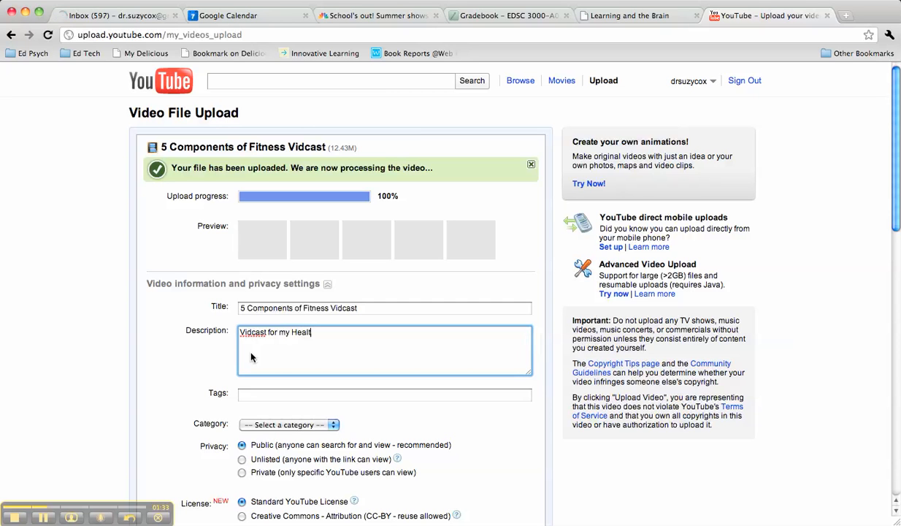
type("h class ")
type("students")
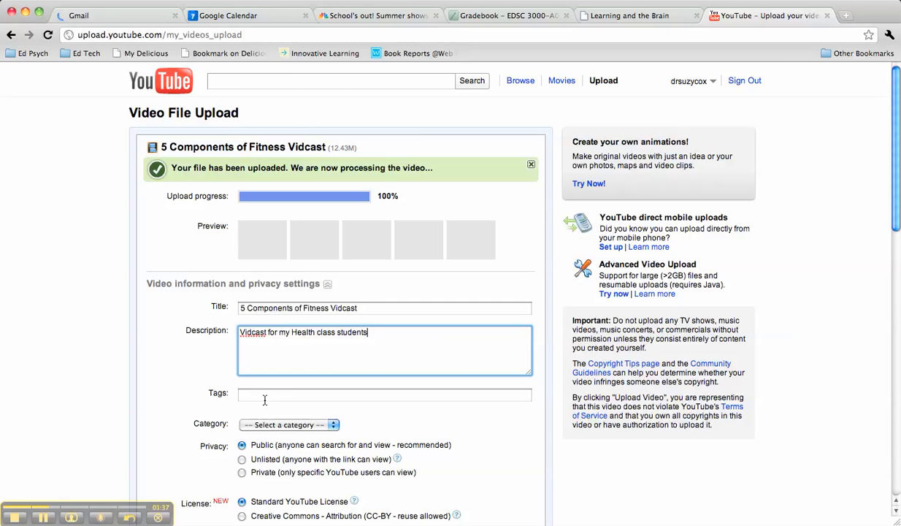
left_click(265, 399)
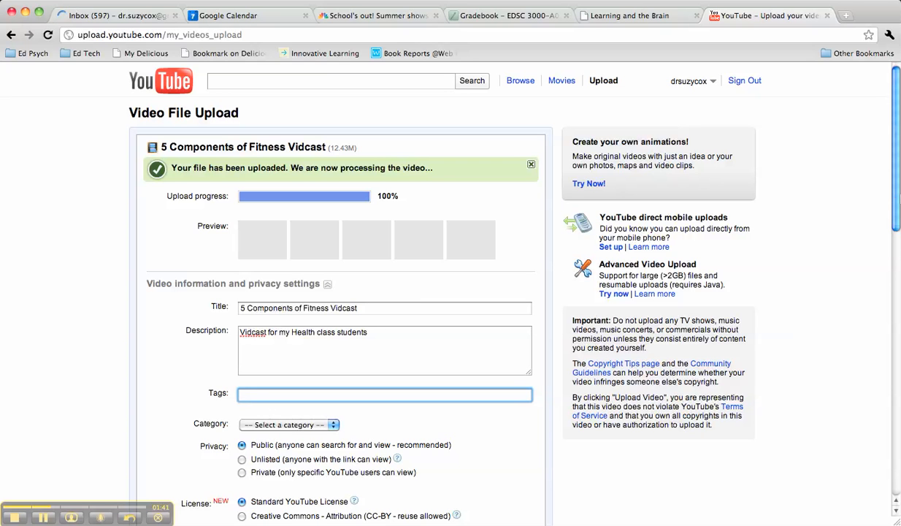
left_click_drag(895, 191, 897, 248)
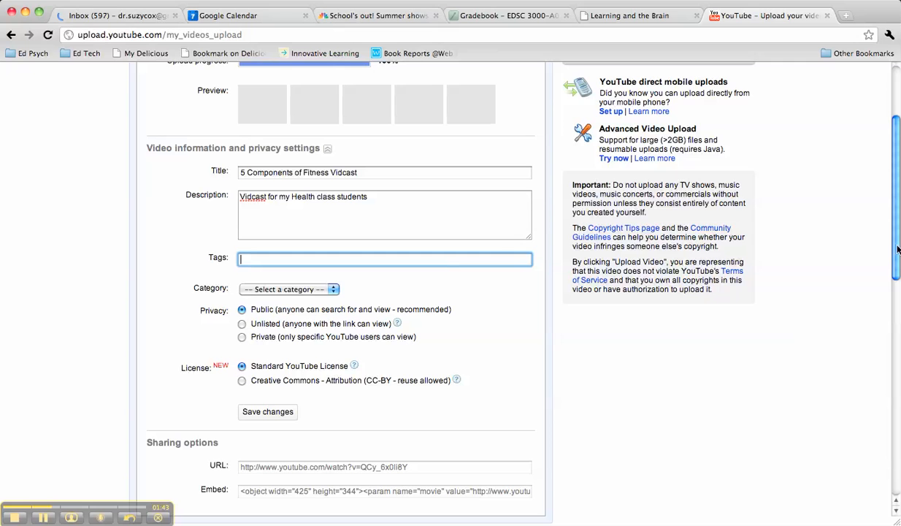
Choose Education from the Category list.
left_click(334, 289)
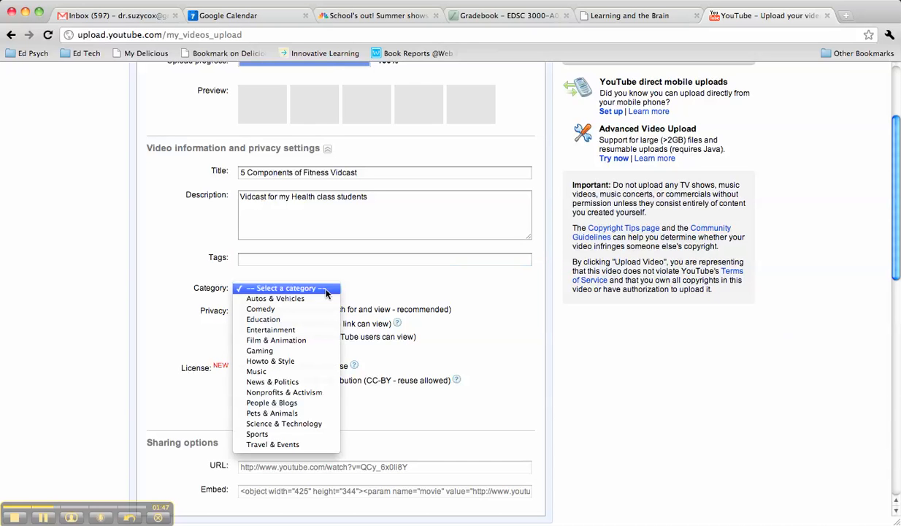
left_click(317, 322)
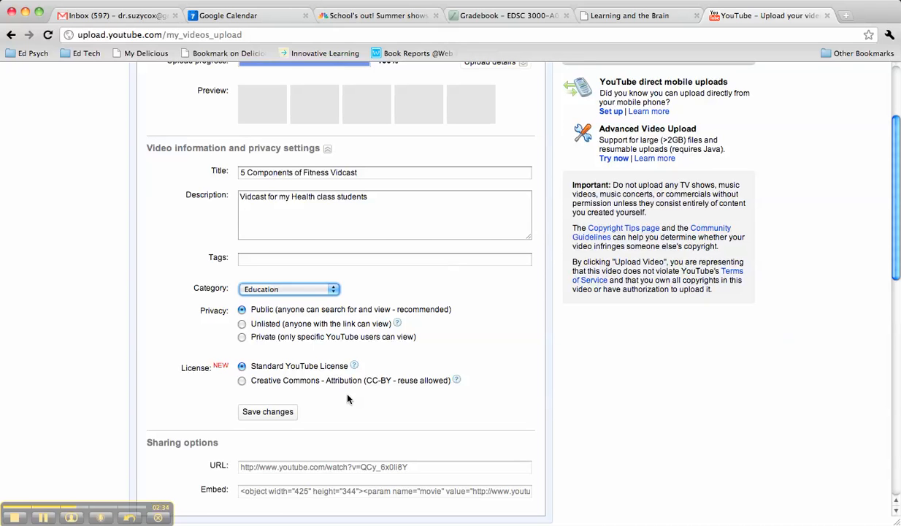
Save changes so the title, description and Education category are kept.
left_click(267, 411)
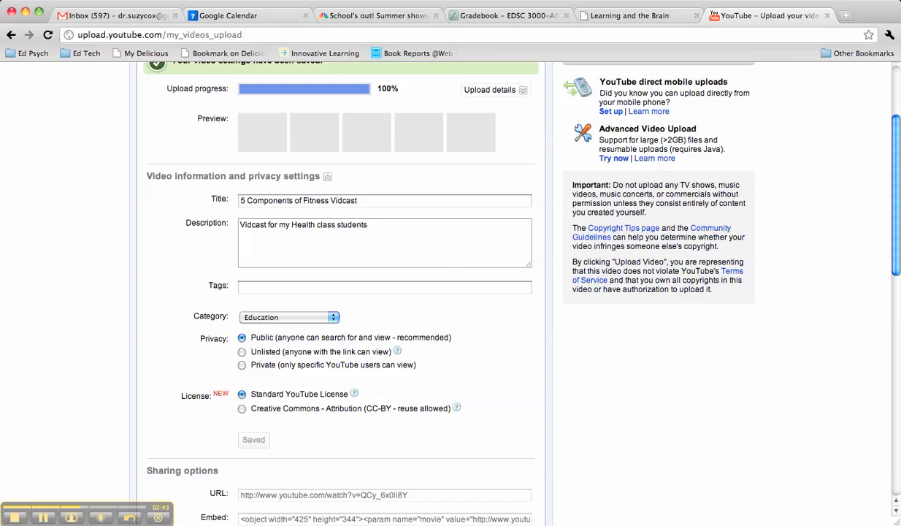
left_click_drag(896, 252, 894, 171)
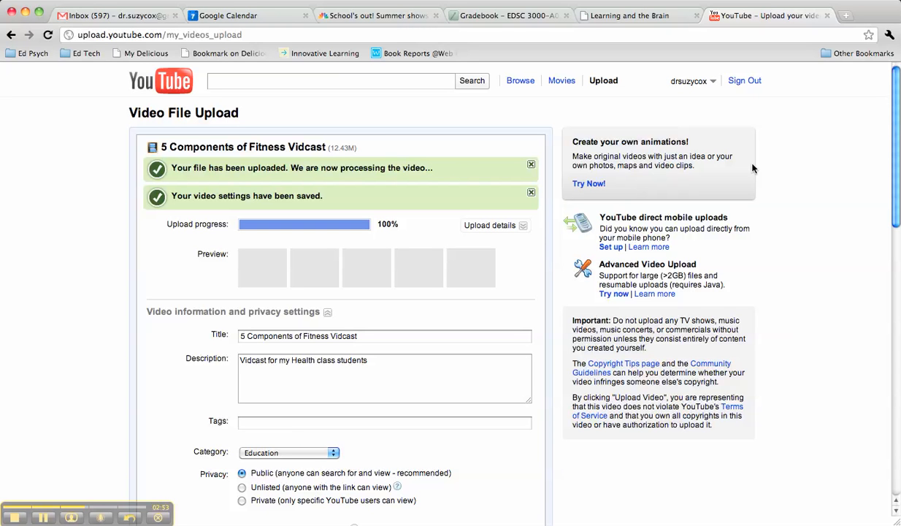
left_click_drag(896, 158, 895, 284)
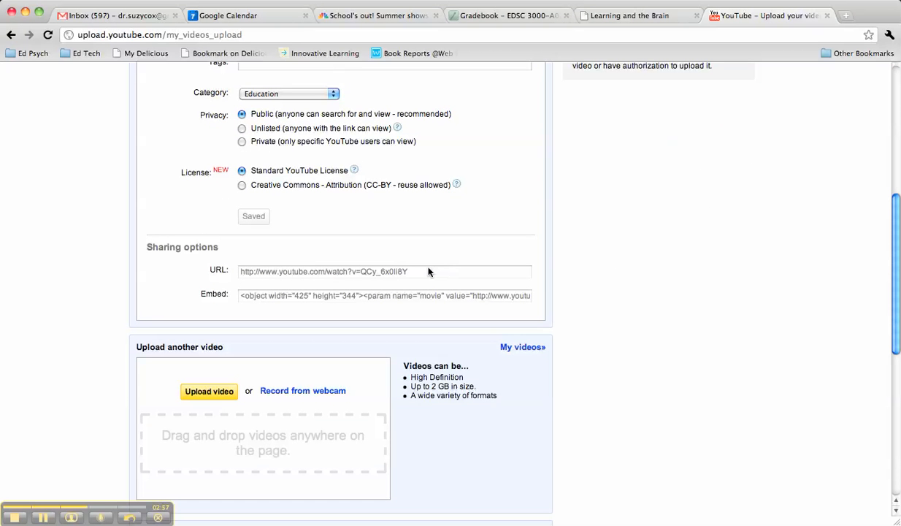
Highlight the video's full sharing URL in the Sharing options field.
left_click_drag(419, 272, 241, 269)
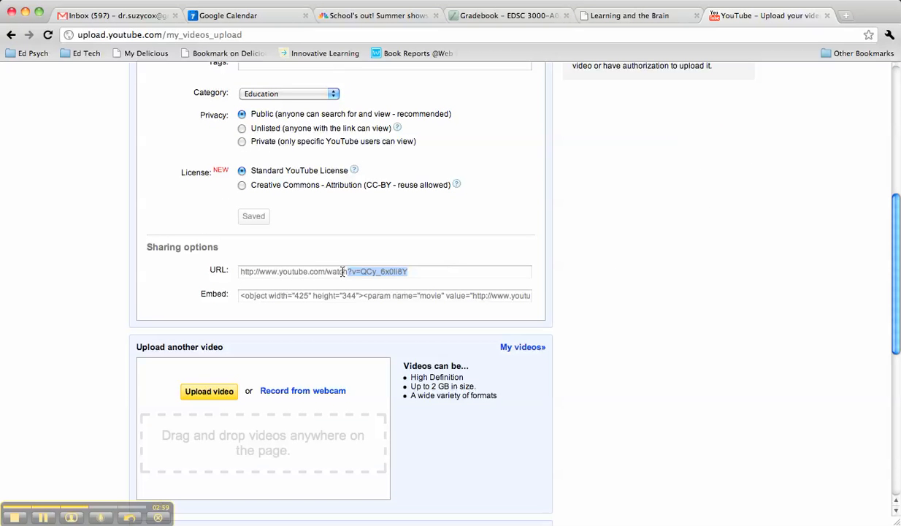